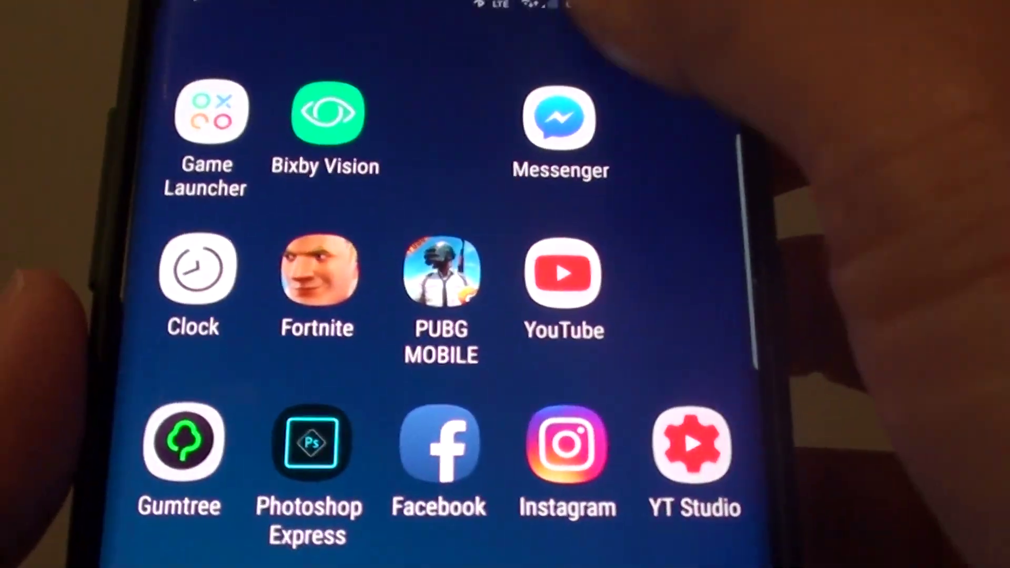
Step: Switch the App icon badges toggle off in Notifications settings, then go to the home screen
{"action": "left_click_drag", "start_coordinate": [608, 5], "coordinate": [519, 180]}
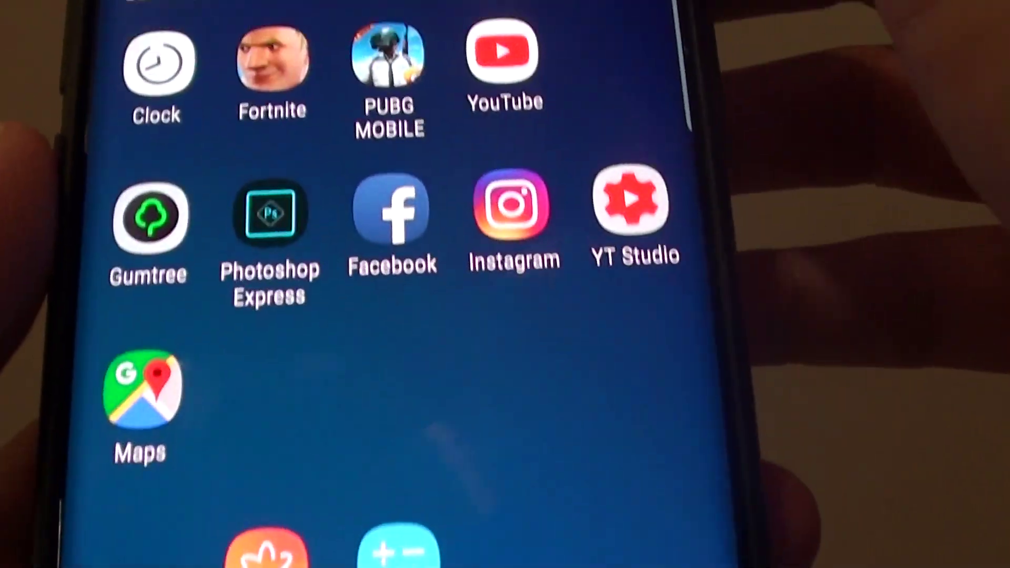
{"action": "left_click_drag", "start_coordinate": [505, 3], "coordinate": [505, 221]}
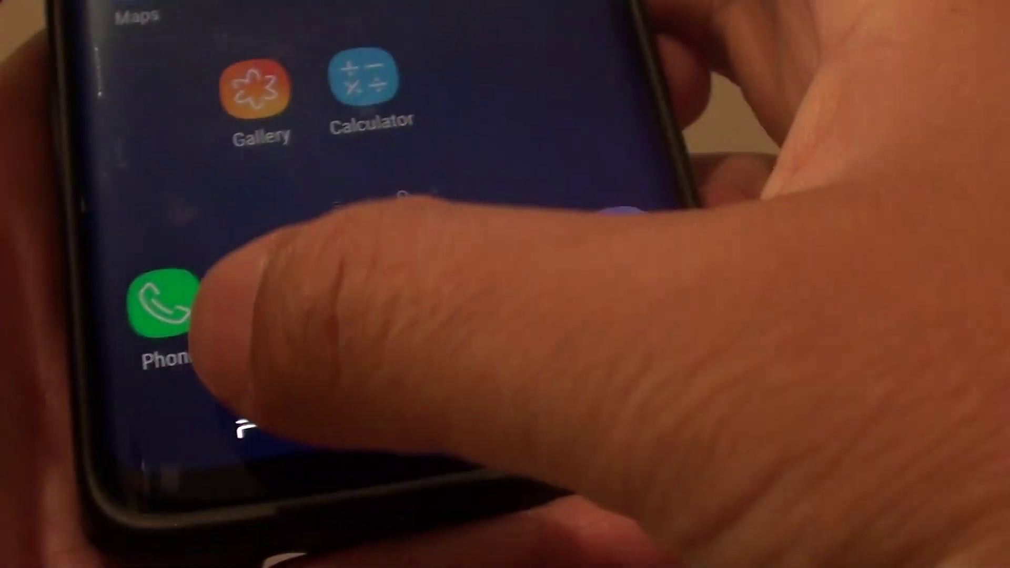
{"action": "left_click", "coordinate": [245, 427]}
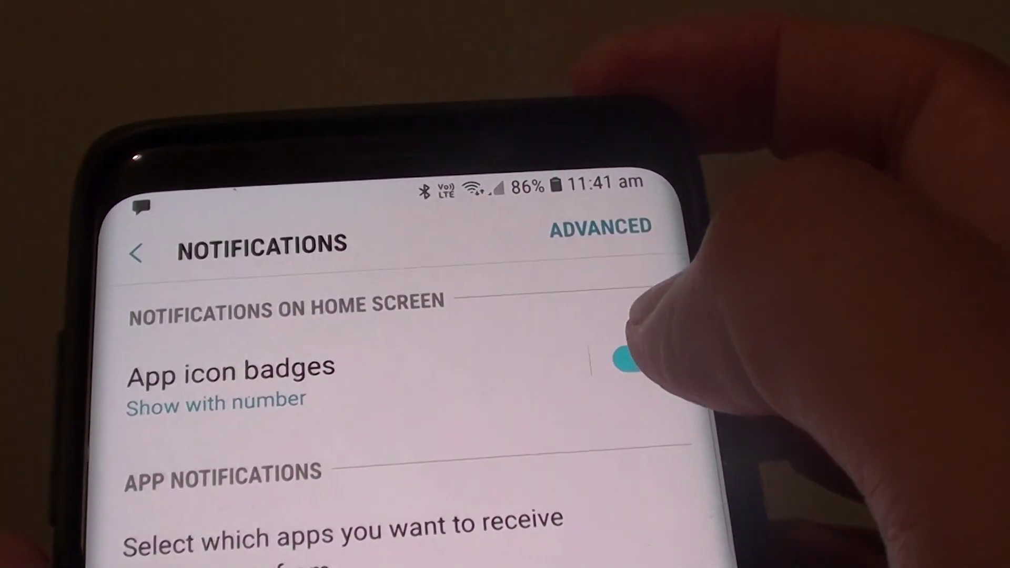
{"action": "left_click", "coordinate": [624, 395]}
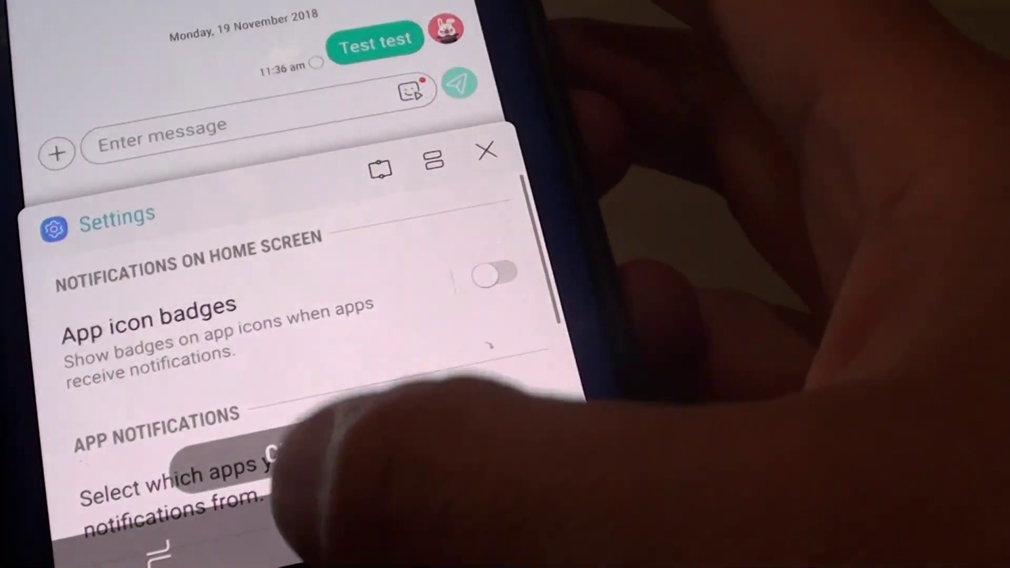
{"action": "left_click", "coordinate": [372, 535]}
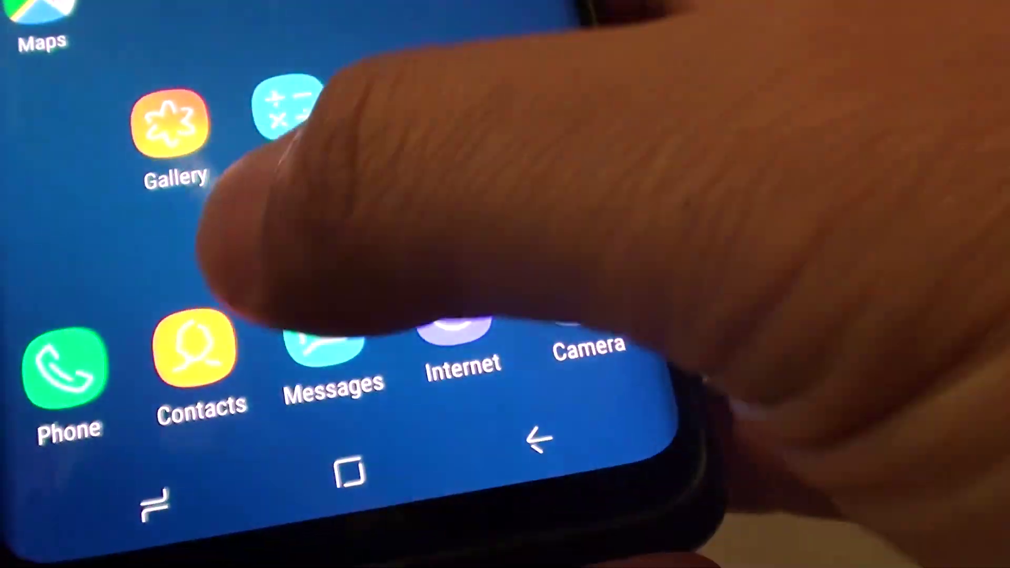
Step: Reopen Notifications settings from Recents and switch App icon badges back on
{"action": "left_click", "coordinate": [189, 532]}
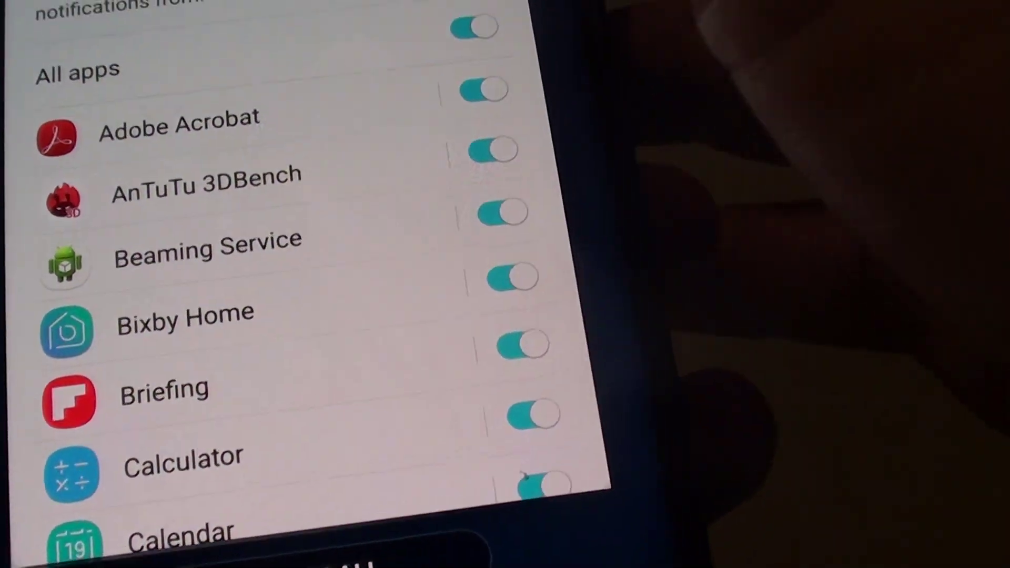
{"action": "left_click", "coordinate": [315, 237]}
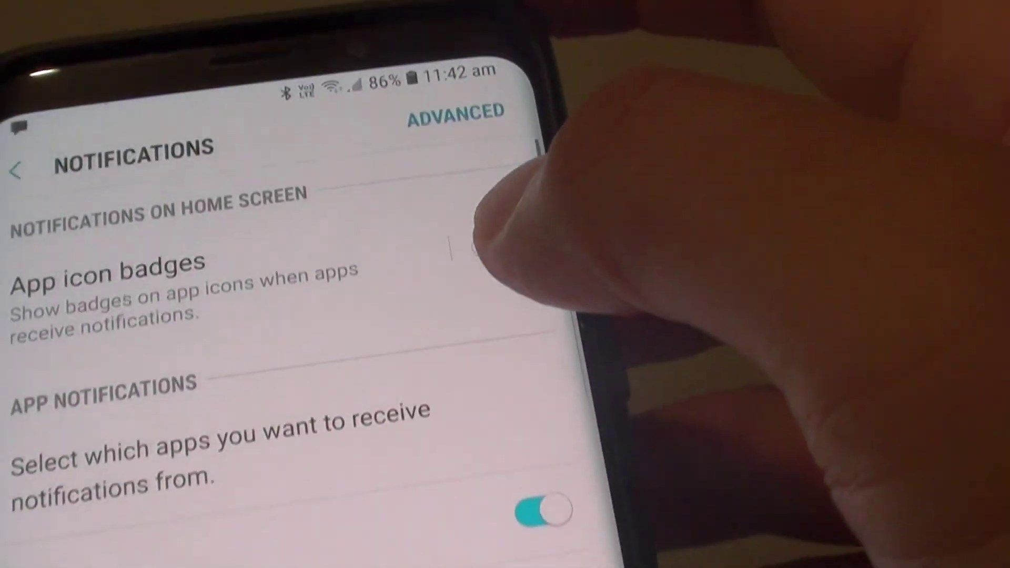
{"action": "scroll", "coordinate": [315, 355], "scroll_direction": "down", "scroll_amount": 5}
{"action": "scroll", "coordinate": [316, 355], "scroll_direction": "down", "scroll_amount": 3}
{"action": "left_click", "coordinate": [308, 426]}
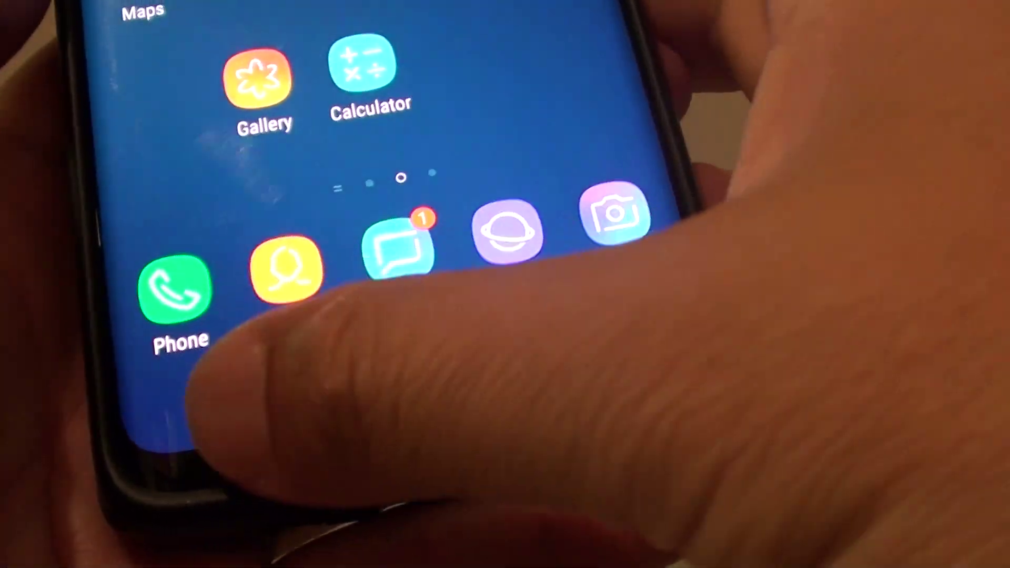
Step: Set App icon badges to Show without number, then back to Show with number, and go home
{"action": "left_click", "coordinate": [340, 445]}
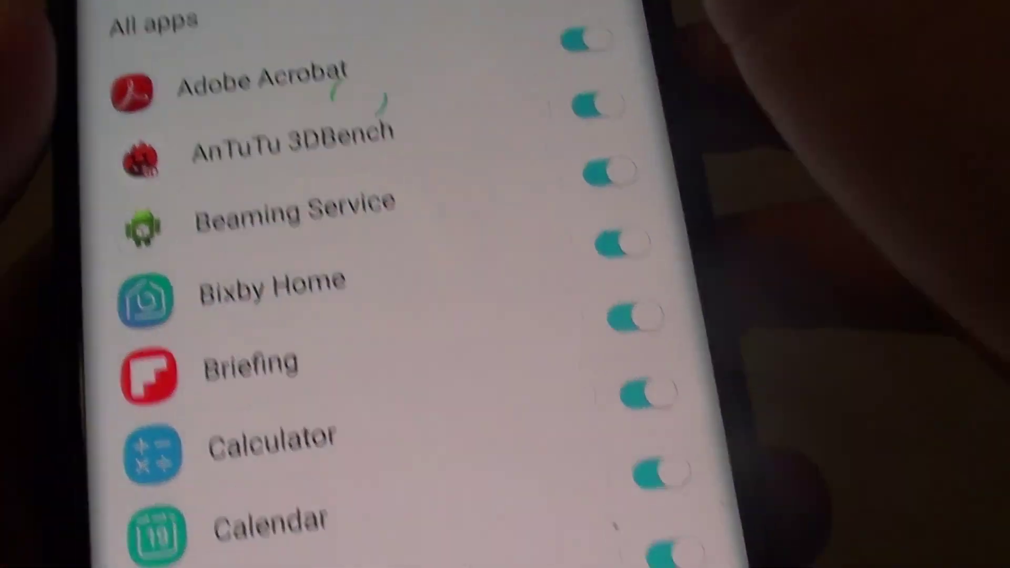
{"action": "left_click", "coordinate": [355, 198]}
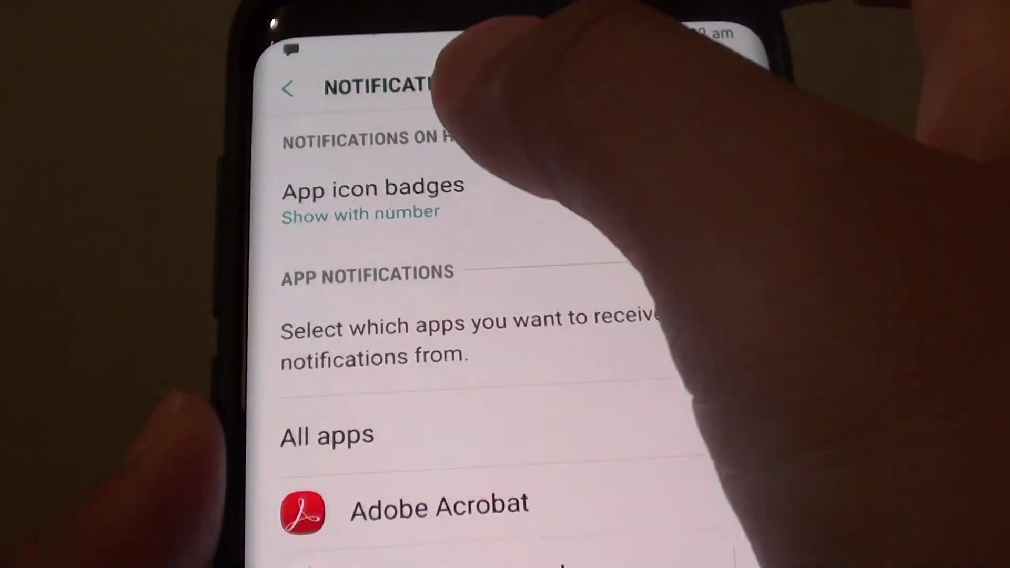
{"action": "left_click", "coordinate": [371, 197]}
{"action": "scroll", "coordinate": [505, 315], "scroll_direction": "down", "scroll_amount": 5}
{"action": "scroll", "coordinate": [505, 315], "scroll_direction": "down", "scroll_amount": 4}
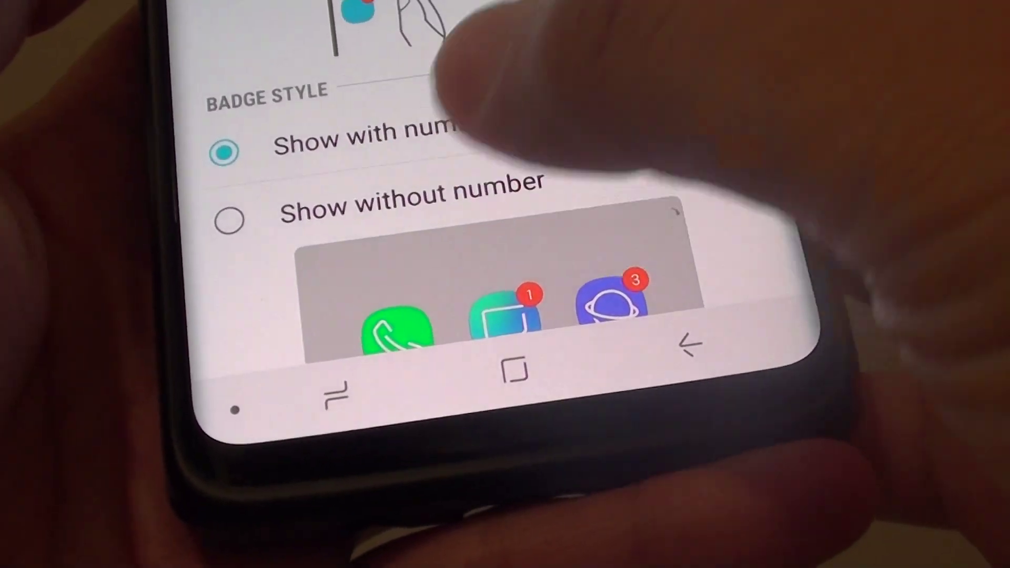
{"action": "left_click", "coordinate": [537, 169]}
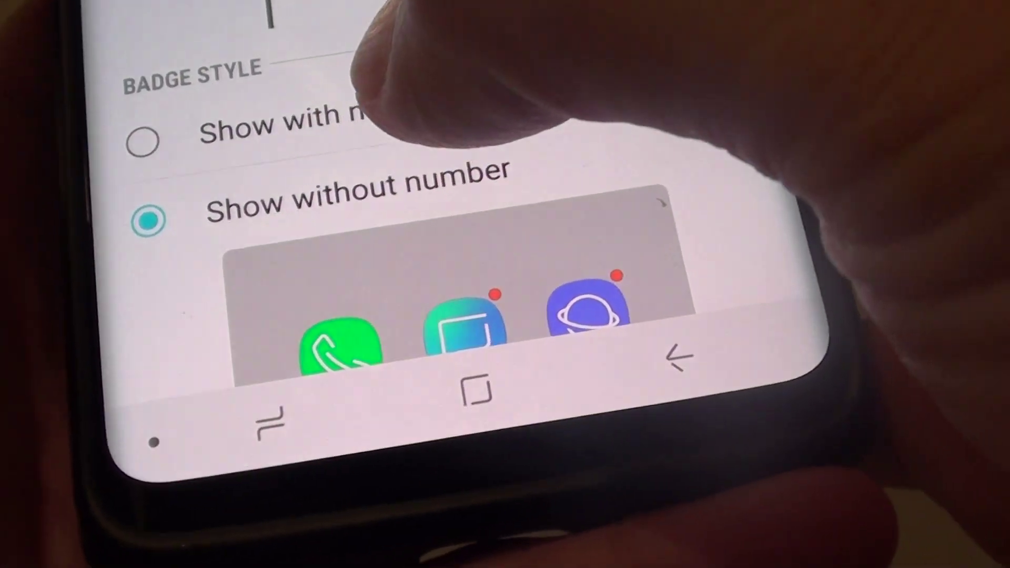
{"action": "left_click", "coordinate": [426, 107]}
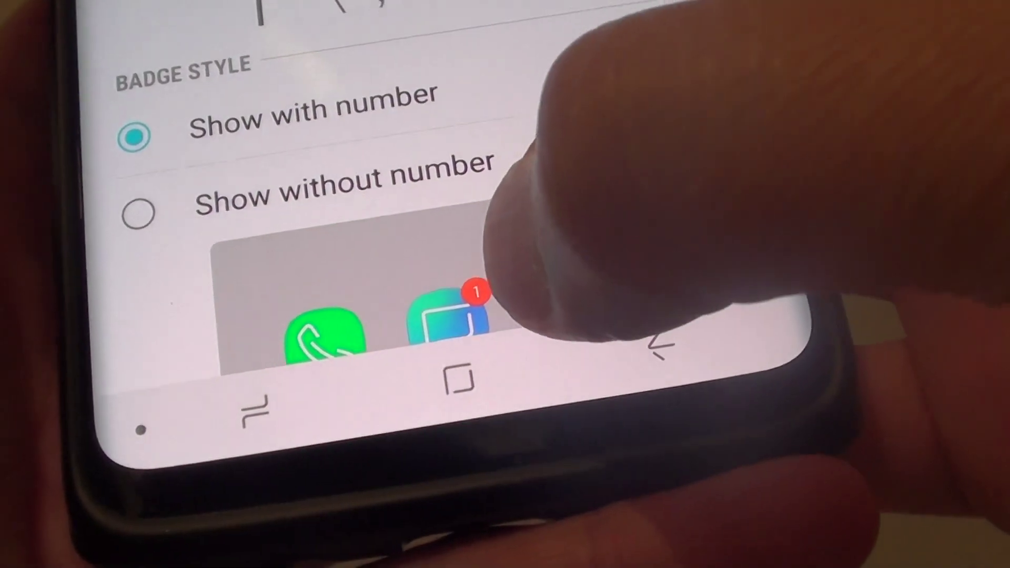
{"action": "scroll", "coordinate": [458, 237], "scroll_direction": "down", "scroll_amount": 3}
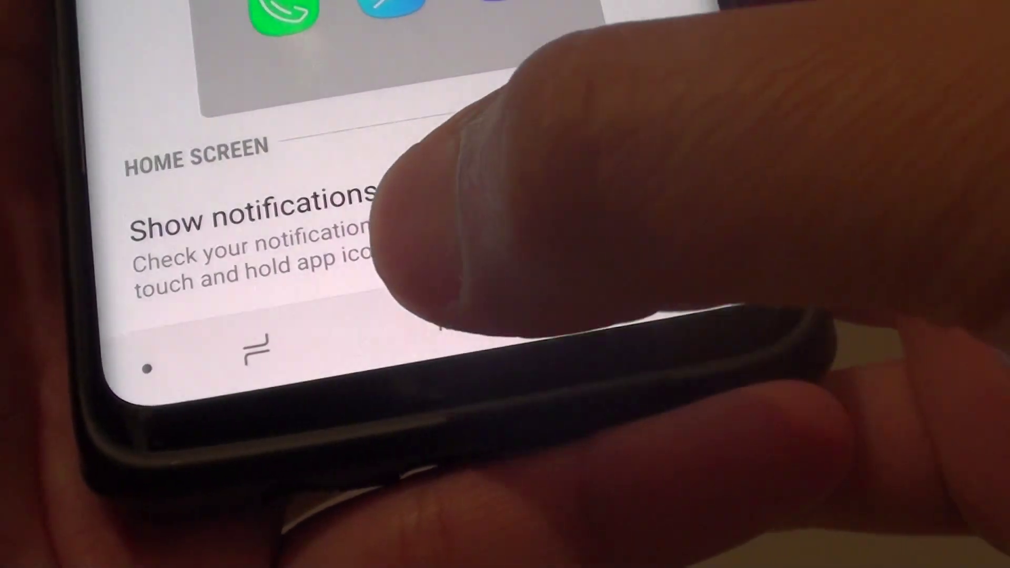
{"action": "left_click", "coordinate": [450, 324]}
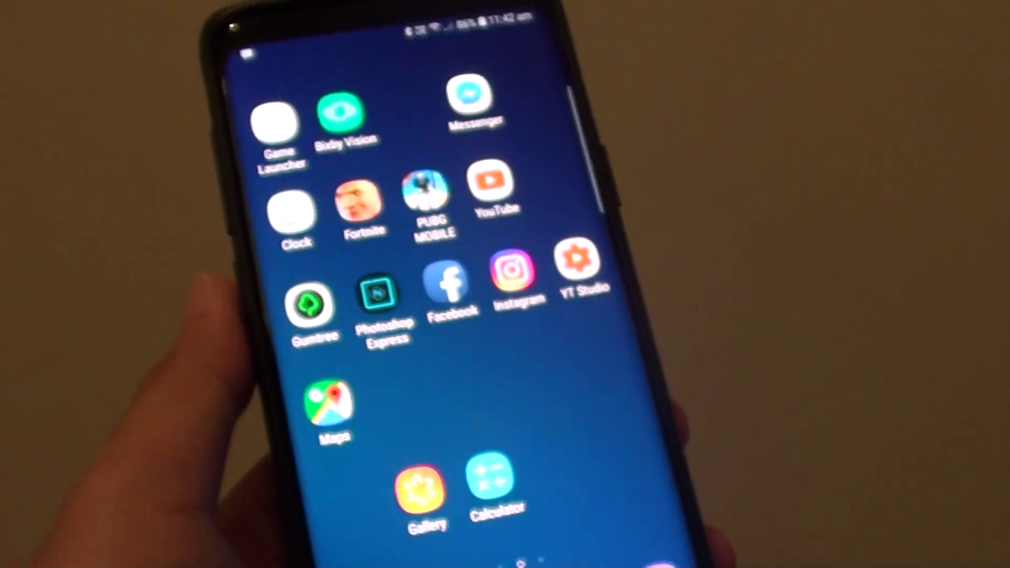